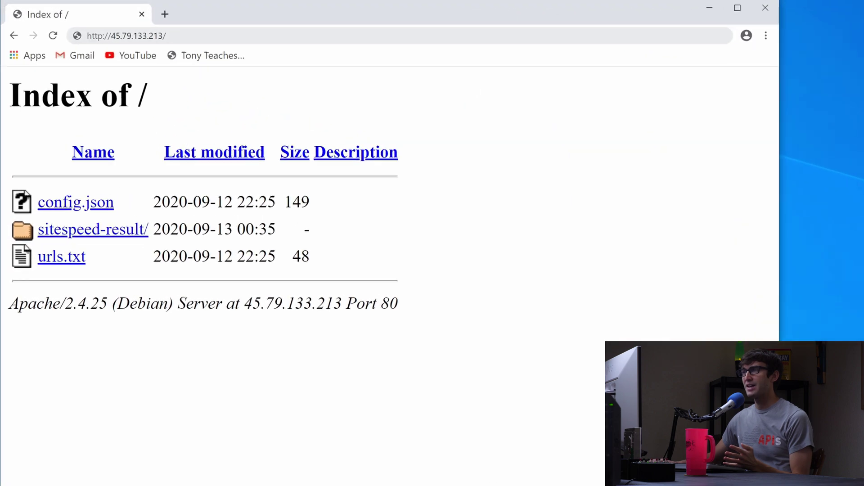
Select the server's IP address in Chrome's address bar
drag(61, 20, 73, 21)
drag(170, 46, 212, 45)
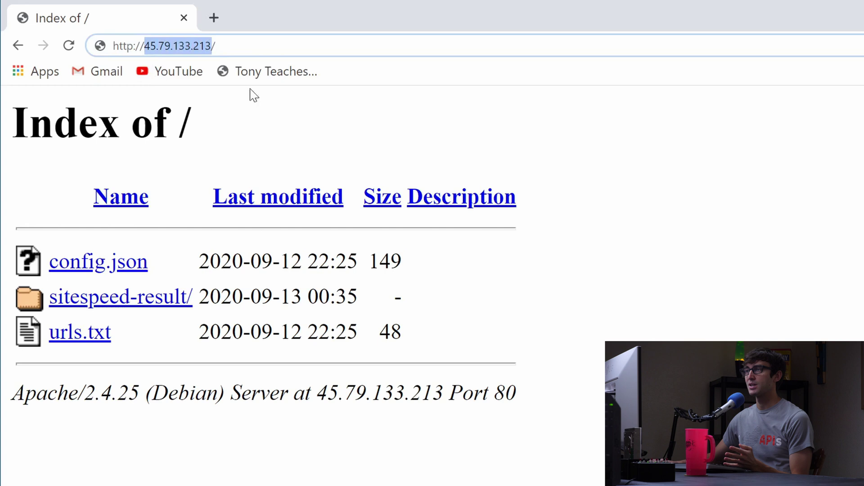
click(652, 171)
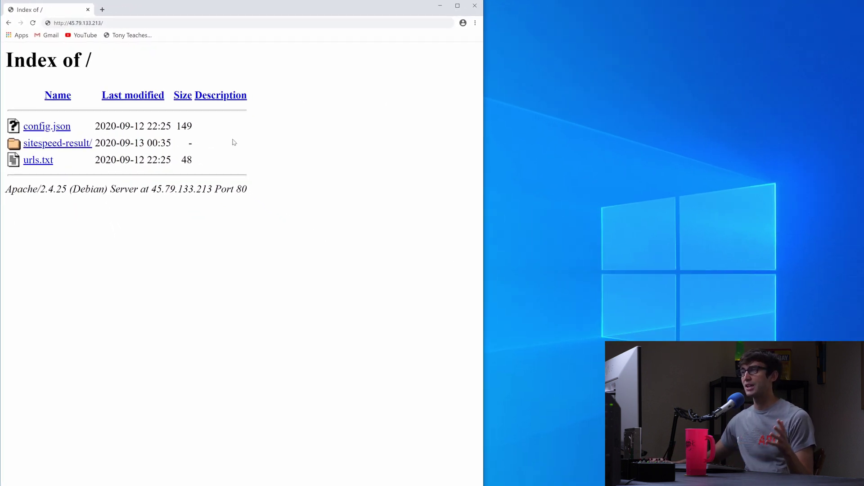
drag(62, 20, 70, 21)
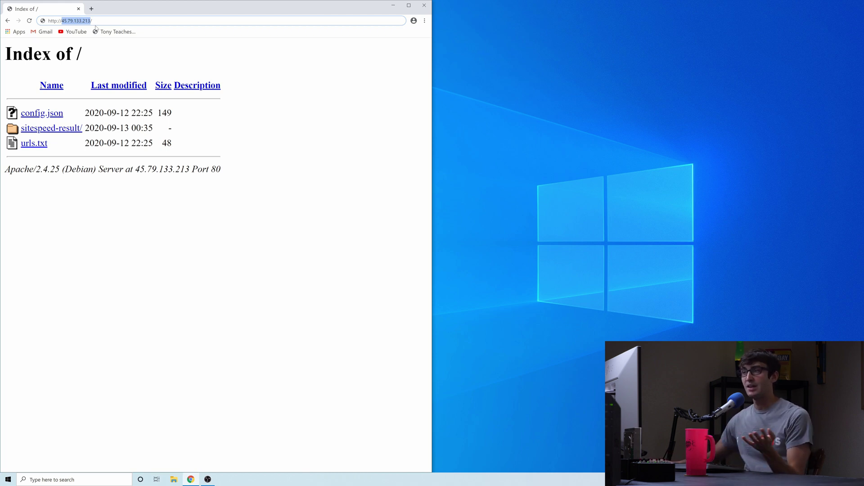
click(238, 157)
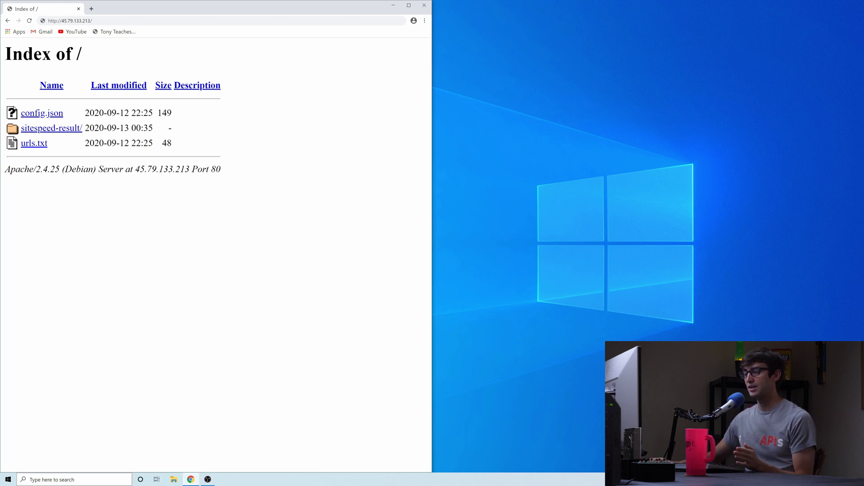
Search Windows for Notepad and open its extra launch options to run it as administrator
click(101, 480)
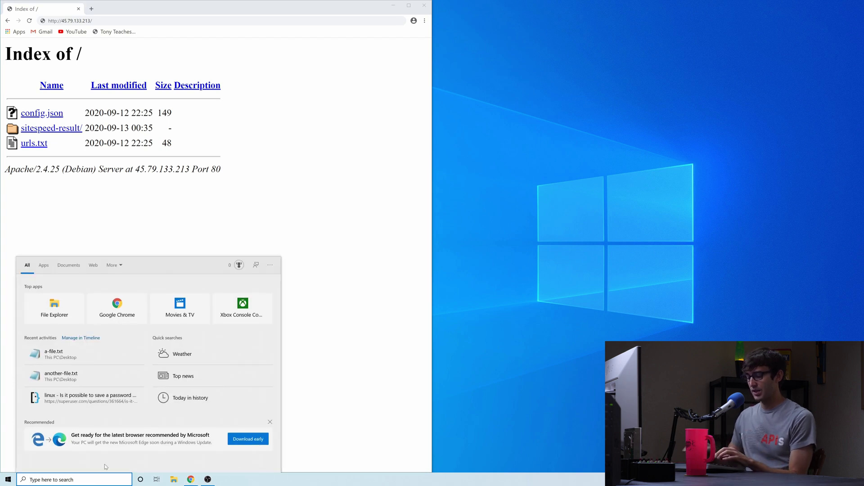
text(noted)
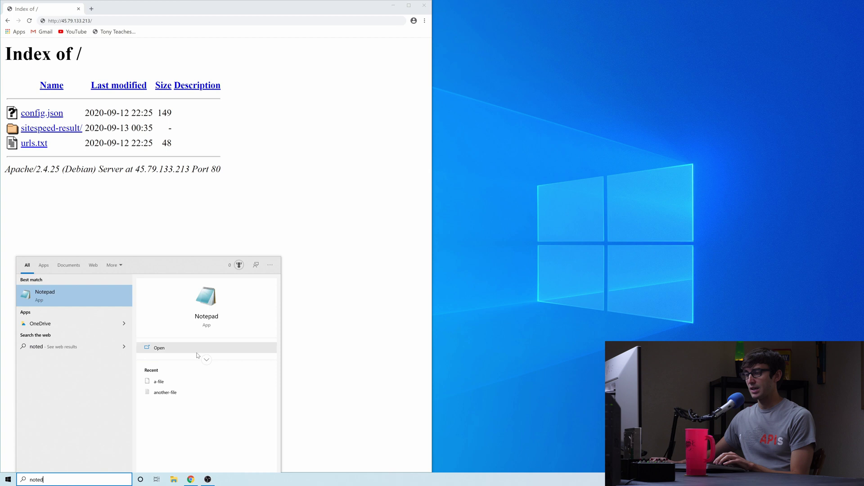
click(205, 359)
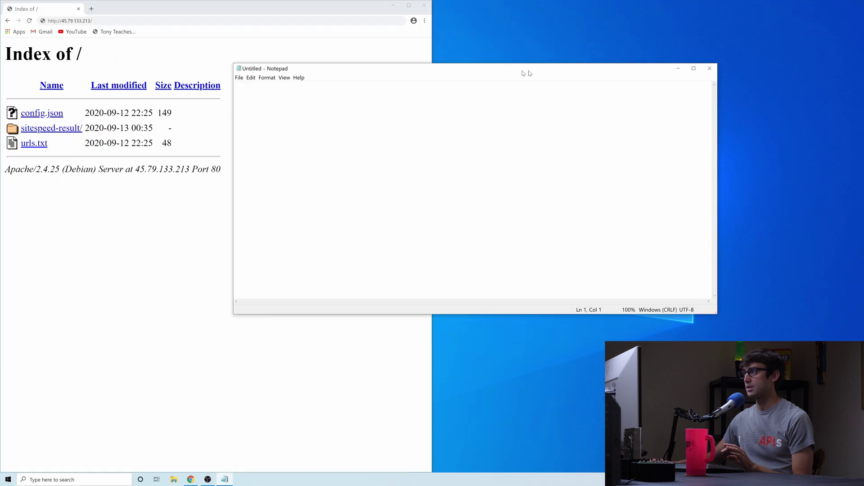
Move the Notepad window right and down, then bring up the Open file dialog
drag(525, 73, 662, 133)
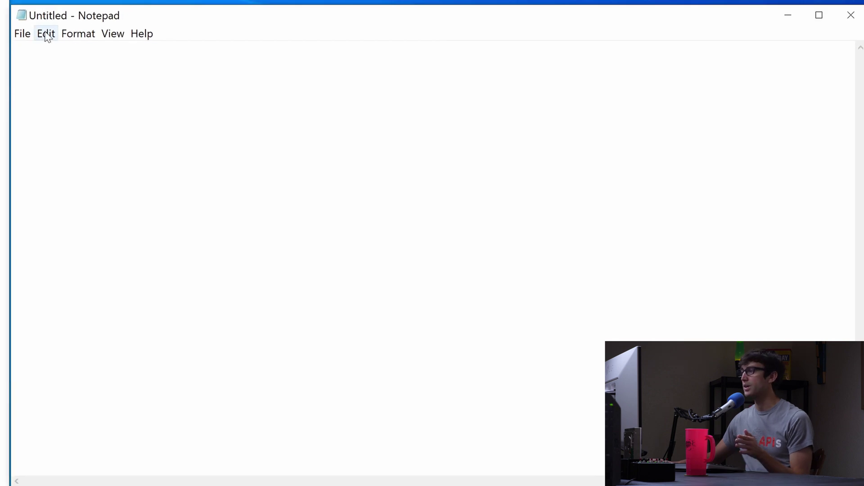
click(25, 35)
click(59, 81)
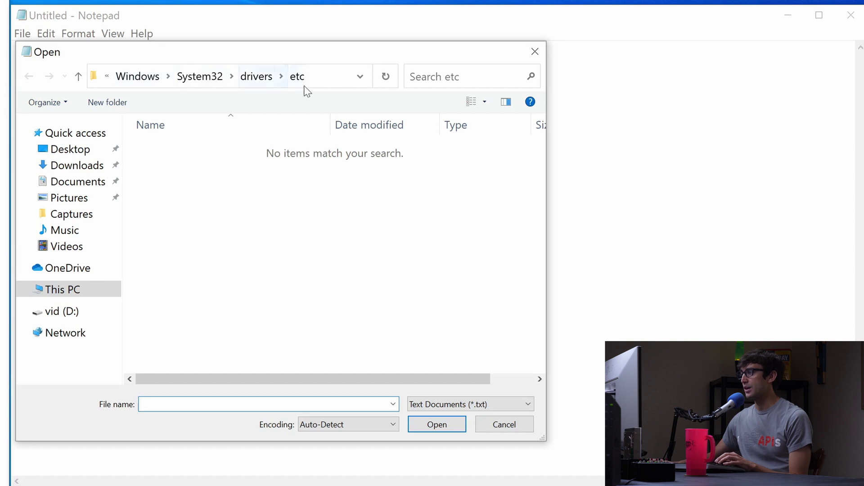
Select the Windows\System32\drivers\etc part of the dialog's folder path
click(330, 85)
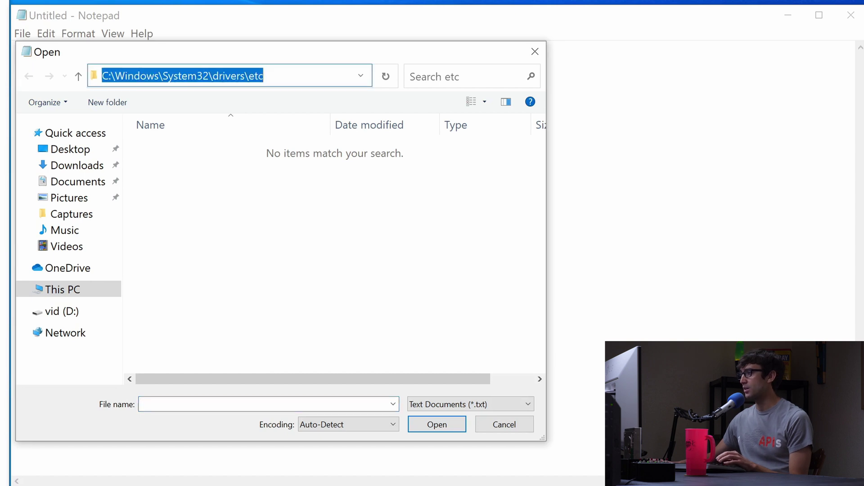
key(End)
key(ctrl+shift+Left)
key(ctrl+shift+Left)
key(ctrl+shift+Left)
key(ctrl+shift+Left)
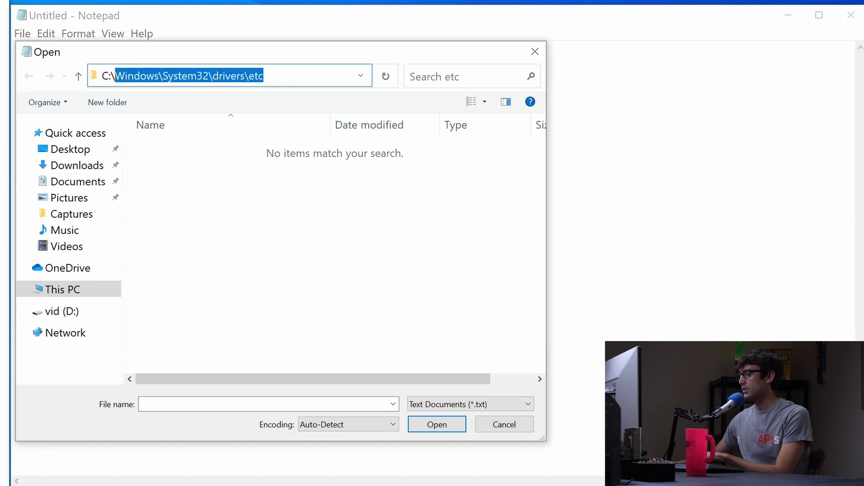
Browse from This PC through BOOTCAMP (C:), Windows, System32 and drivers into the etc folder
click(59, 289)
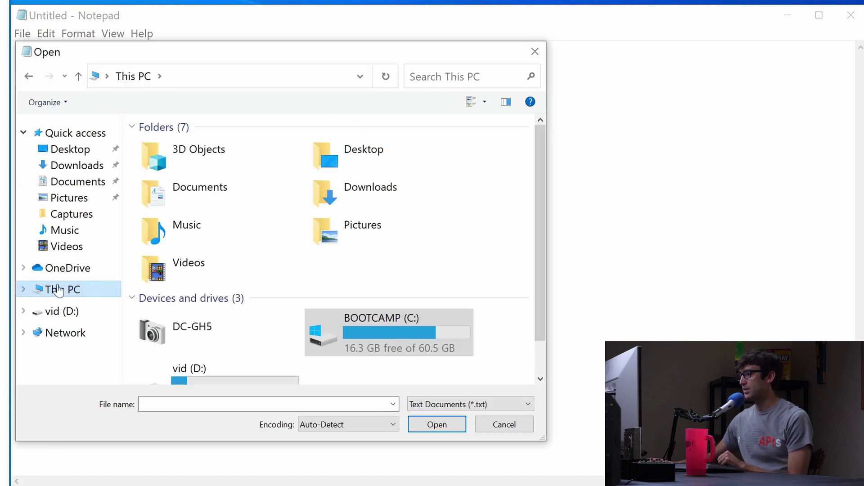
double_click(343, 315)
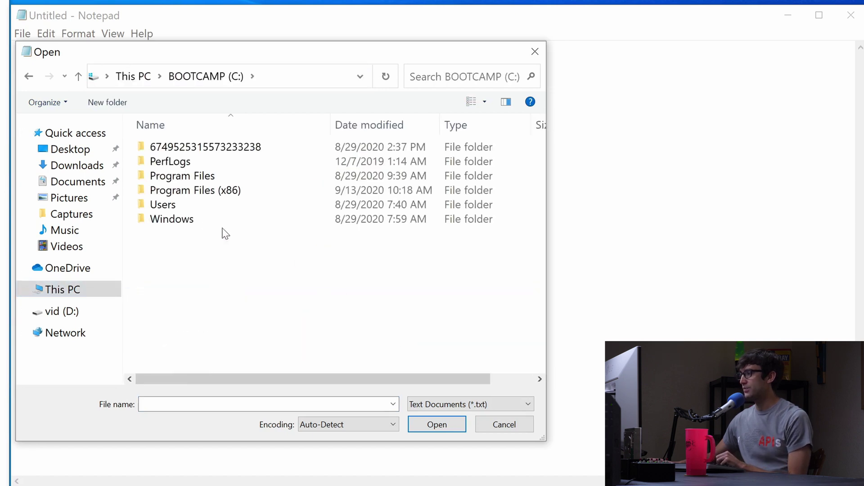
double_click(194, 220)
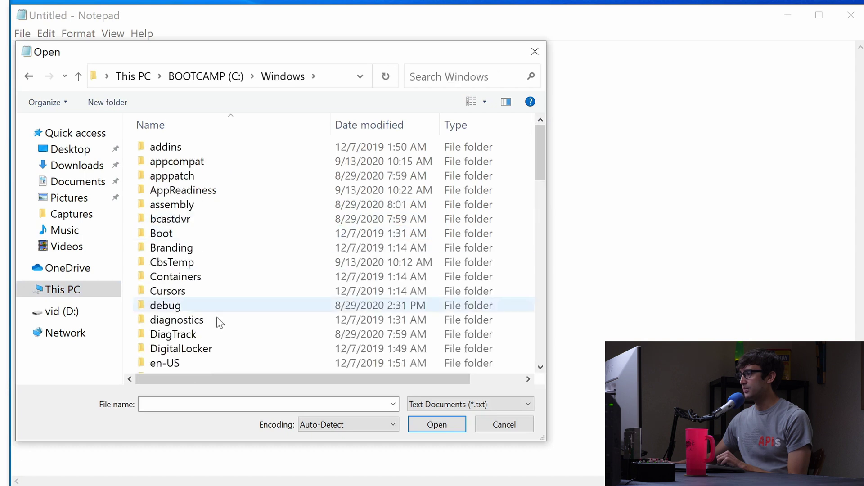
drag(541, 163, 546, 317)
click(222, 255)
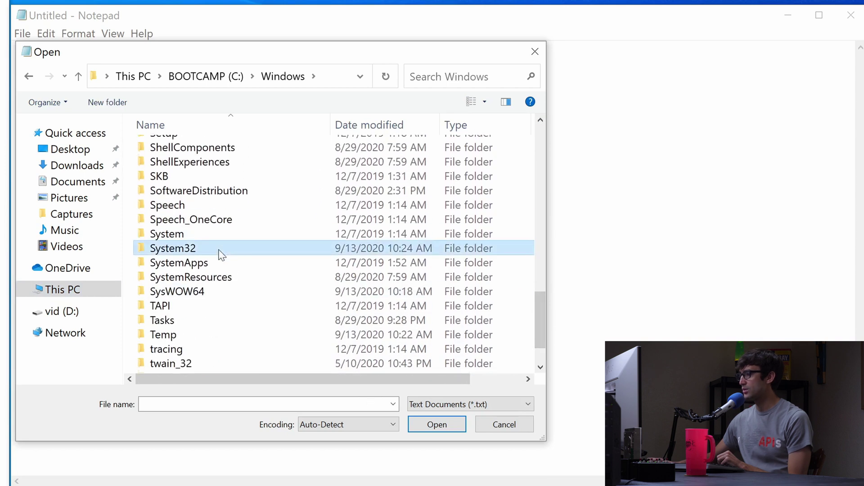
double_click(222, 255)
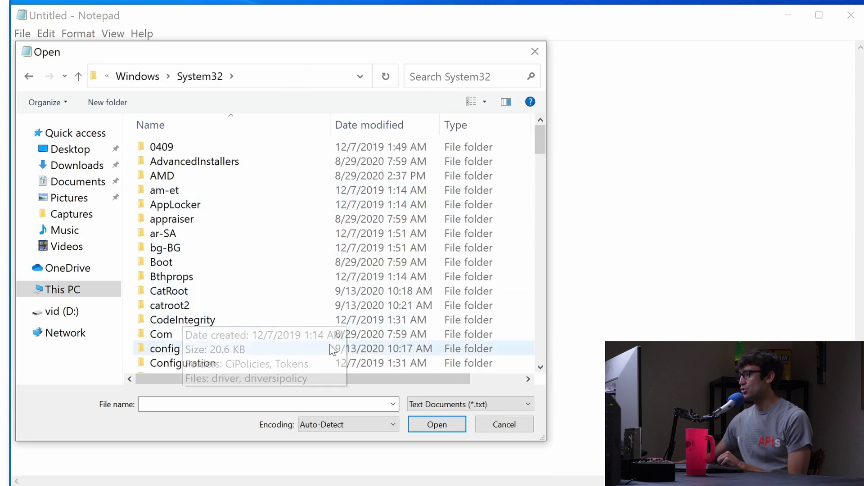
drag(531, 155, 545, 185)
double_click(231, 176)
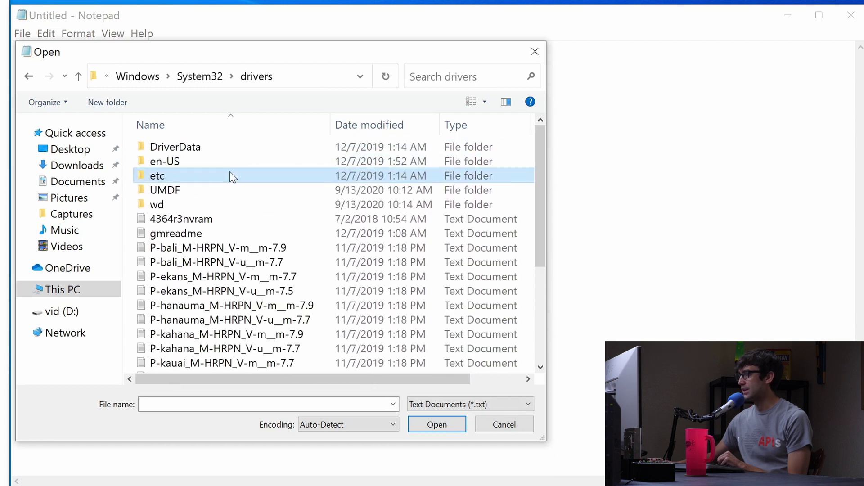
double_click(168, 172)
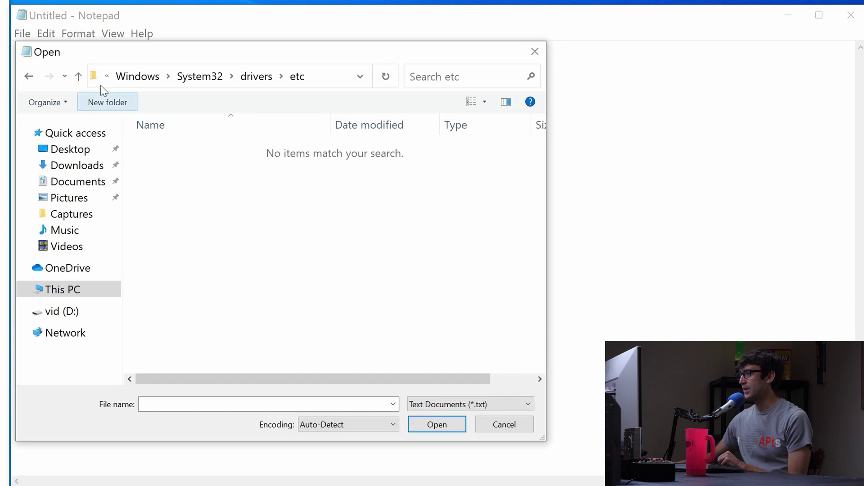
click(36, 79)
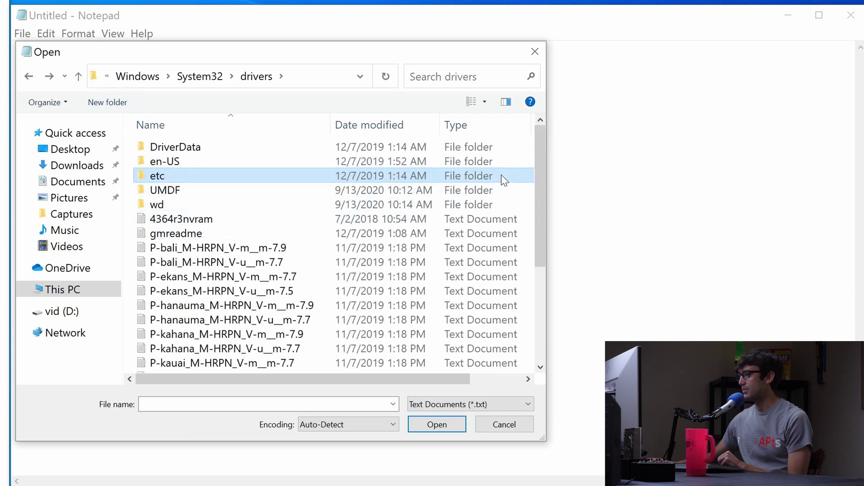
scroll(534, 169, down, 4)
scroll(534, 169, up, 4)
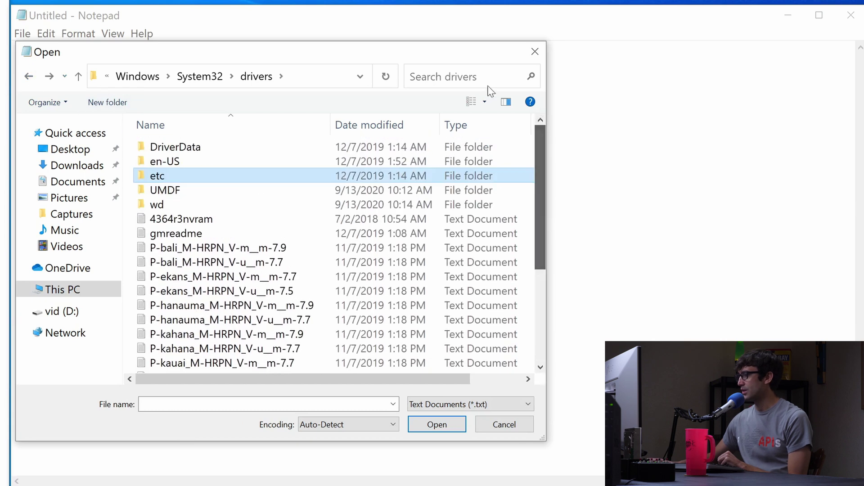
double_click(181, 176)
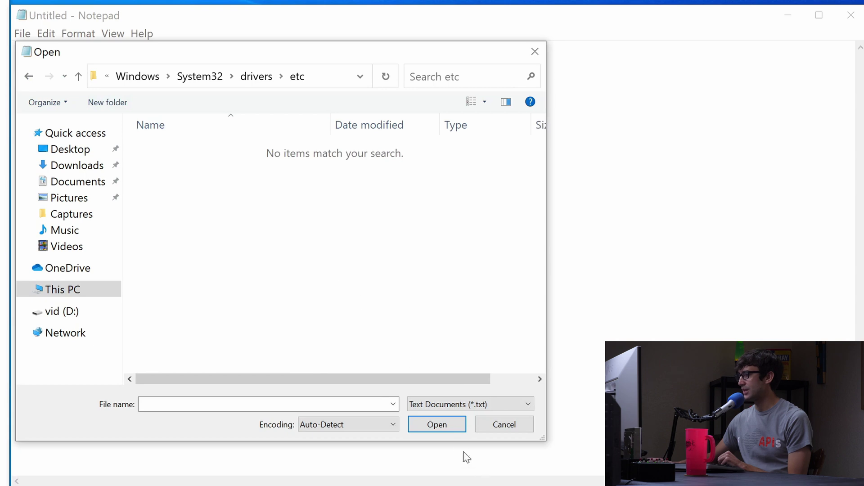
Show All Files in the etc folder and open the hosts file
click(440, 405)
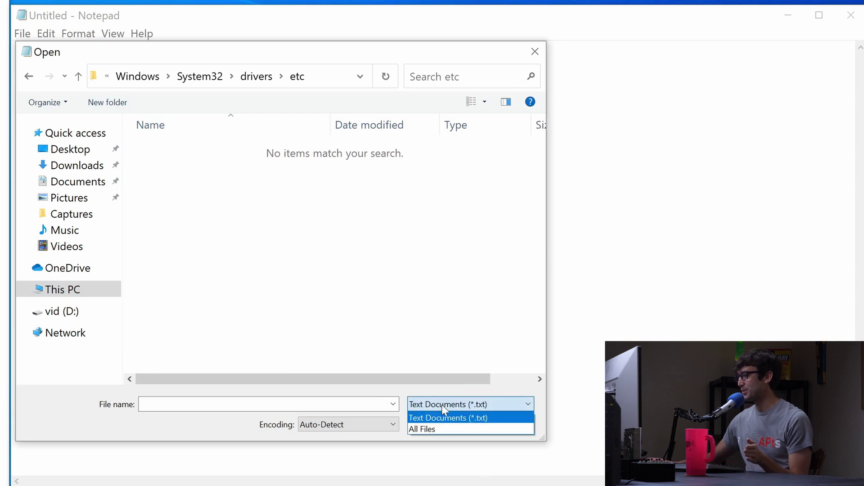
click(452, 429)
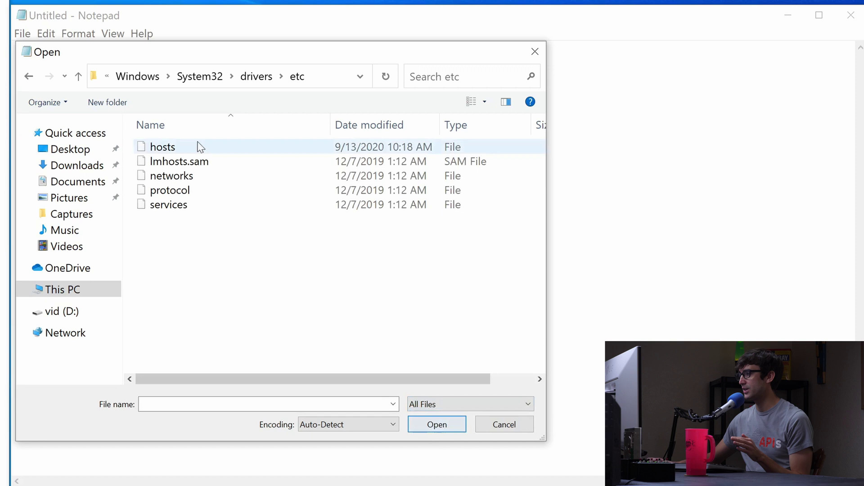
click(180, 147)
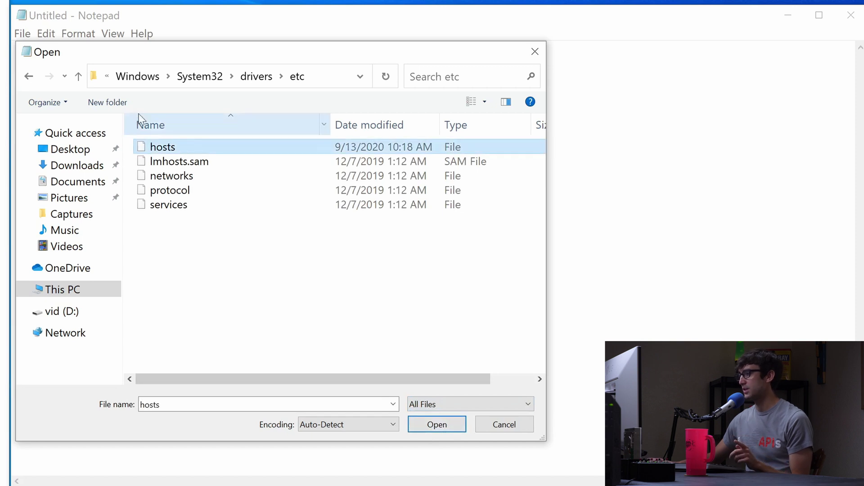
click(320, 77)
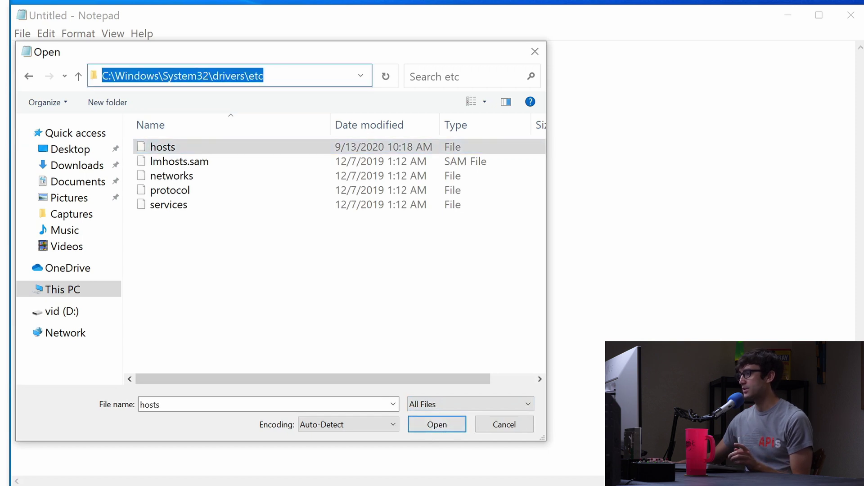
click(193, 147)
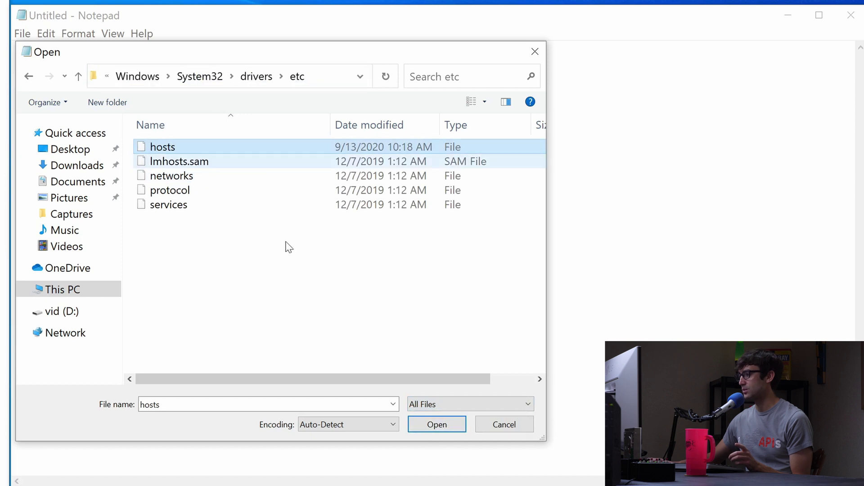
click(438, 424)
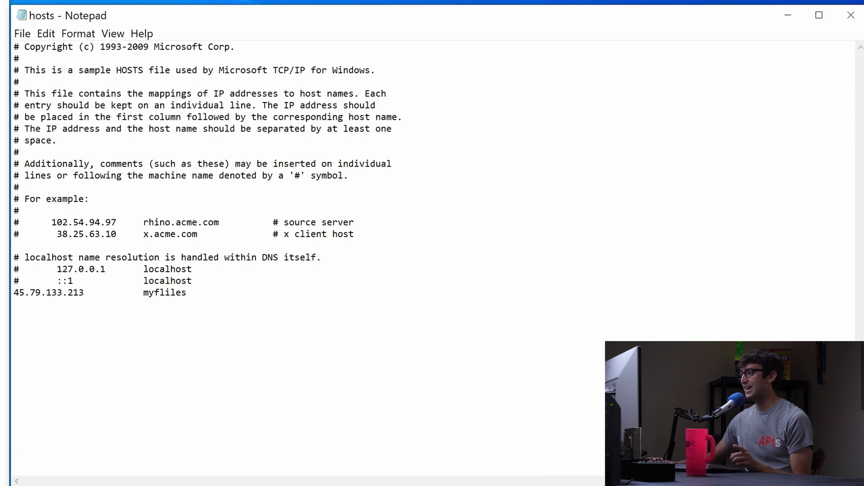
Replace the final myfliles line with '45.79.133.213 tonysfiles' and check the new entry
drag(186, 293, 14, 293)
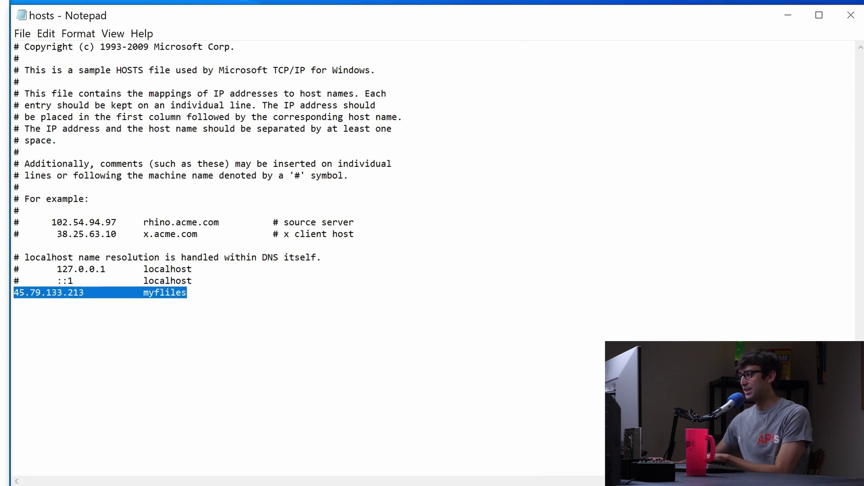
key(BackSpace)
key(BackSpace)
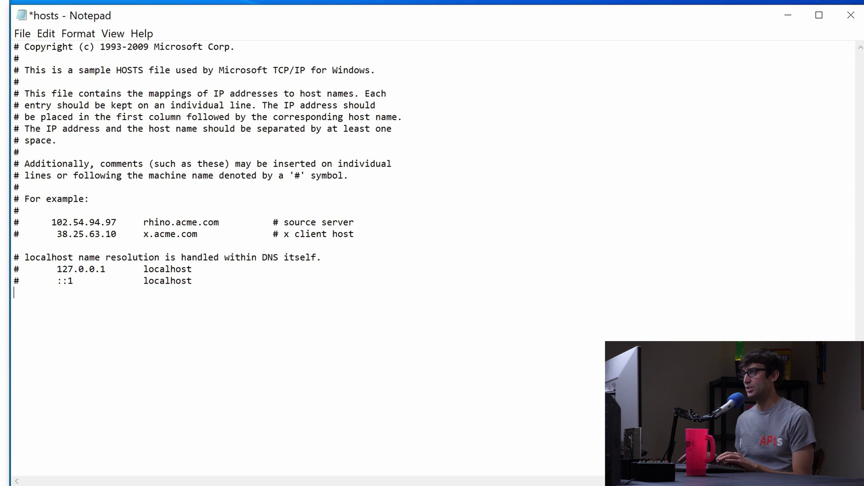
text(45.79.133.213           tonysfiles)
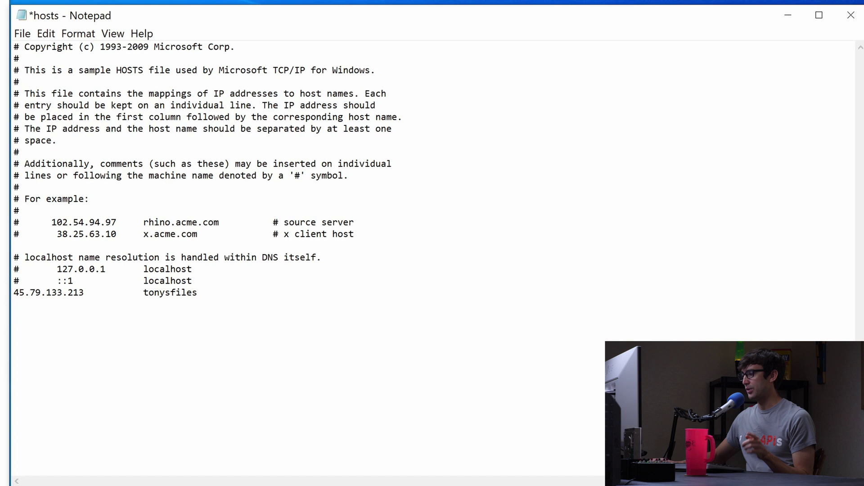
key(ctrl+shift+Left)
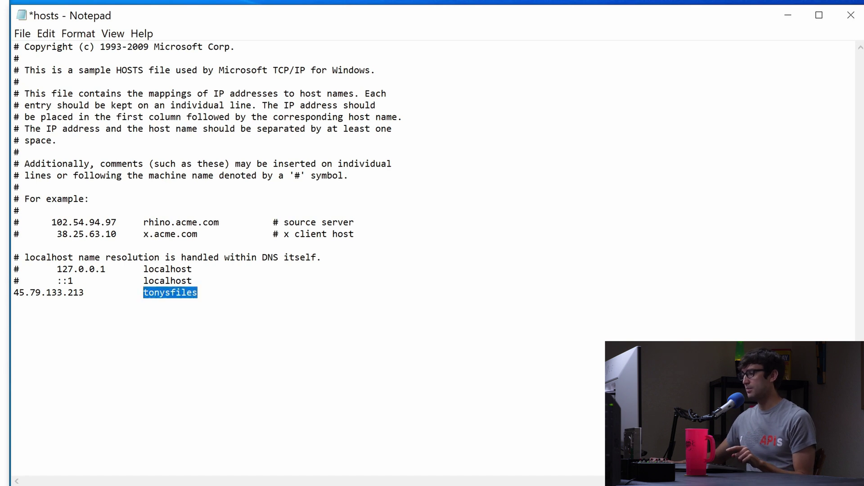
key(Left)
key(shift+Home)
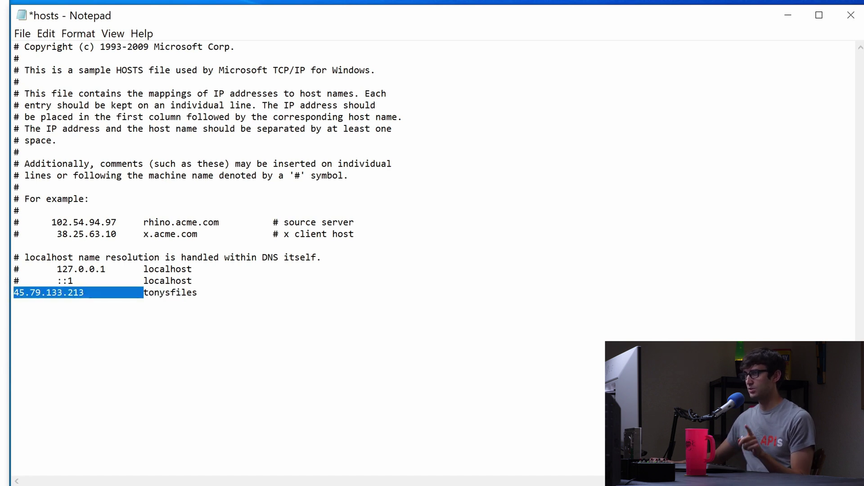
click(193, 292)
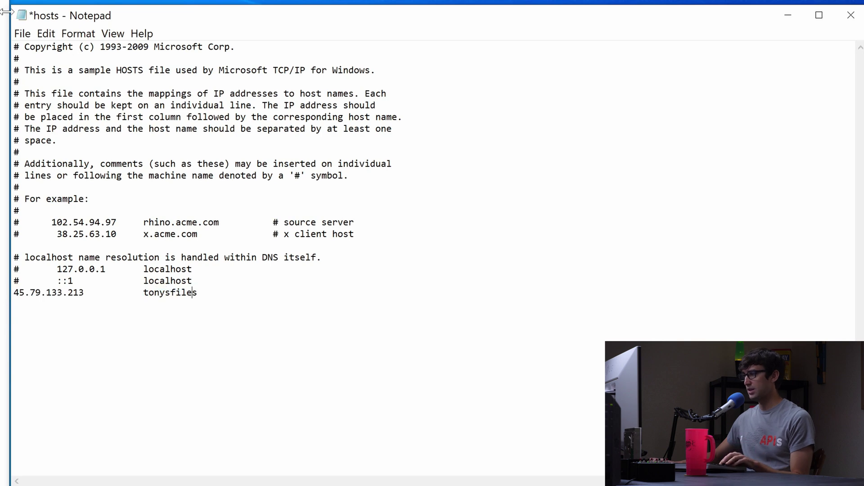
click(22, 34)
Save the hosts file, try 'tonysfiles' in a new Chrome tab, and close the resulting search tab
click(39, 96)
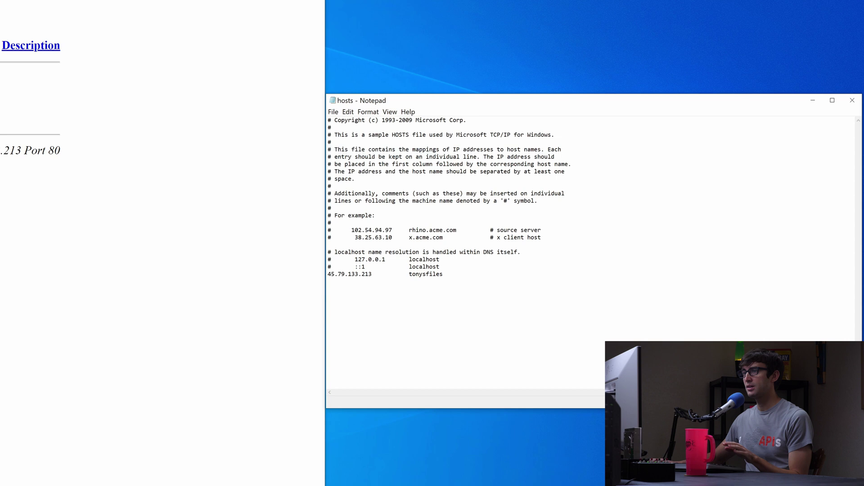
click(91, 9)
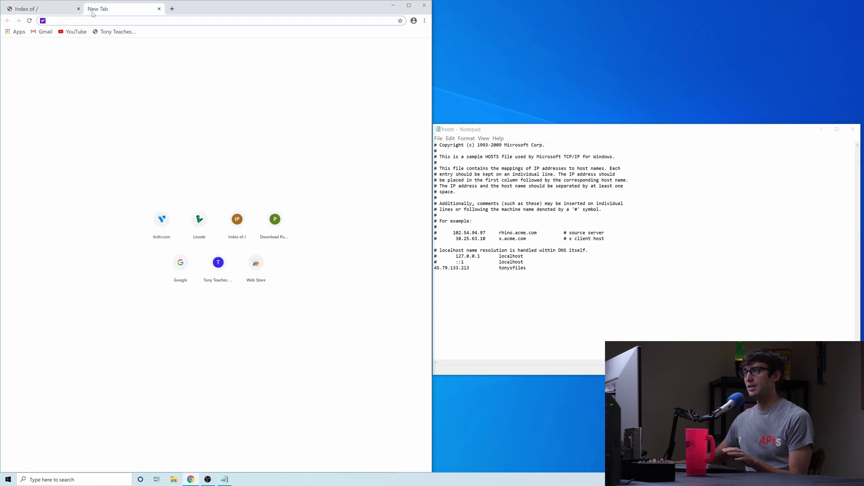
text(tonysfi)
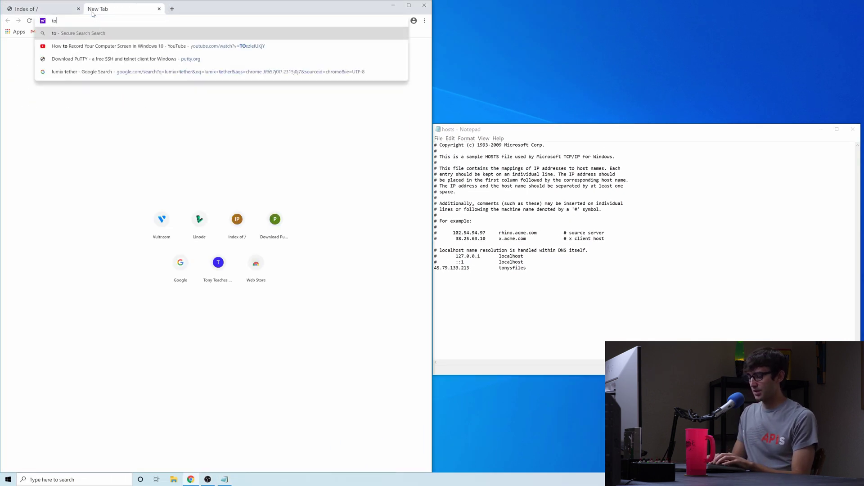
text(les)
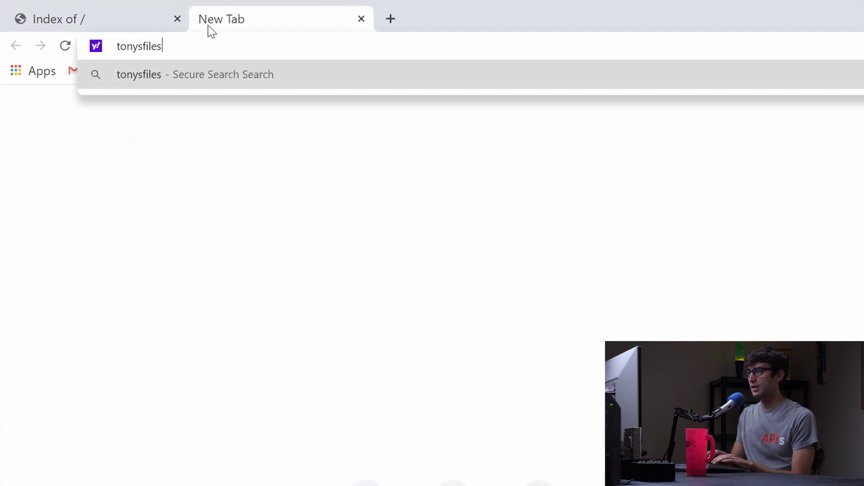
key(Return)
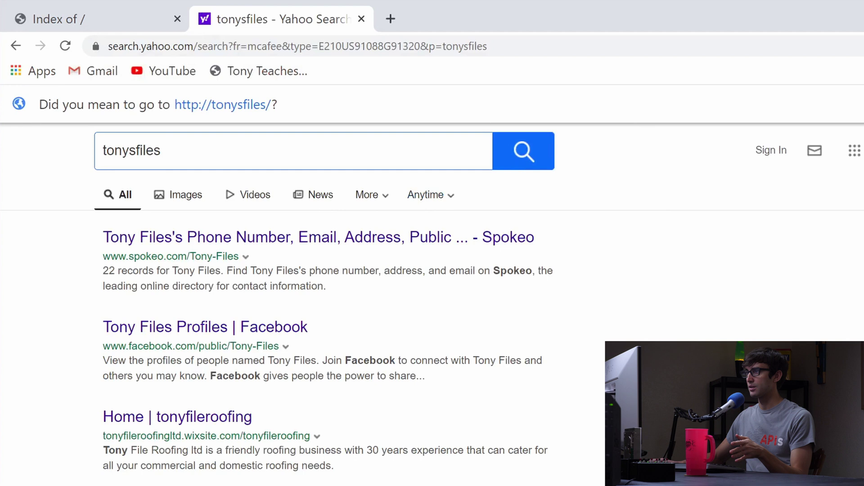
click(361, 19)
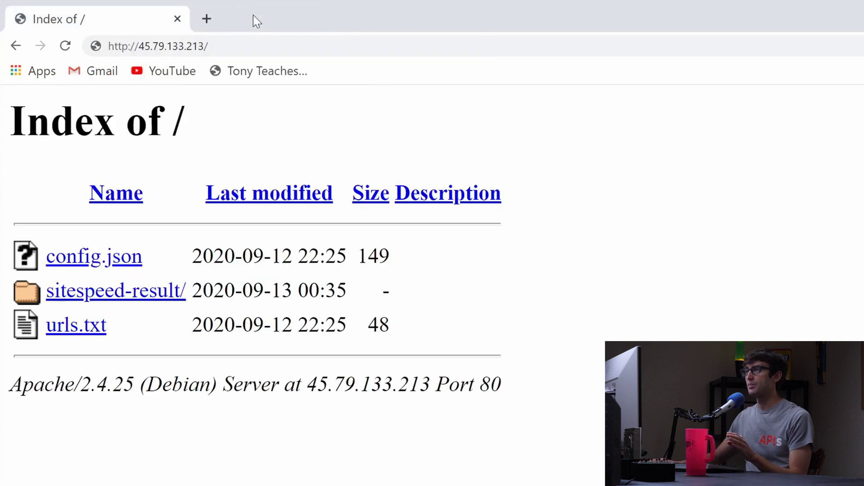
click(207, 18)
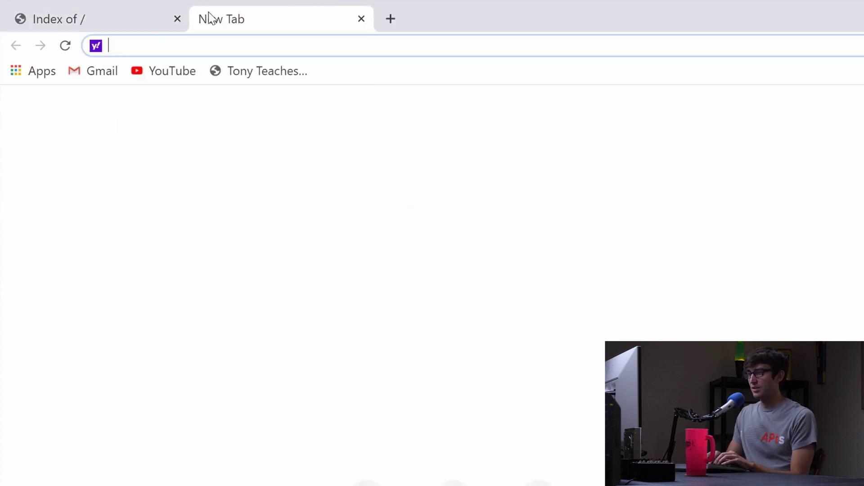
text(http)
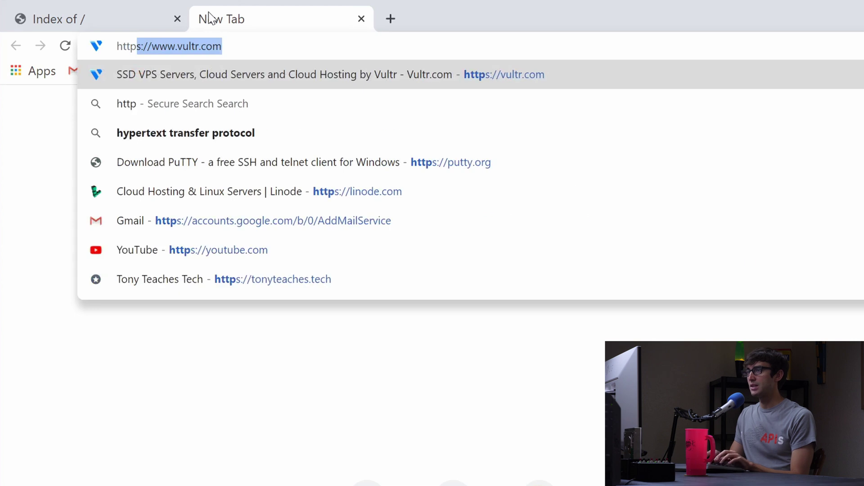
text(://tonys)
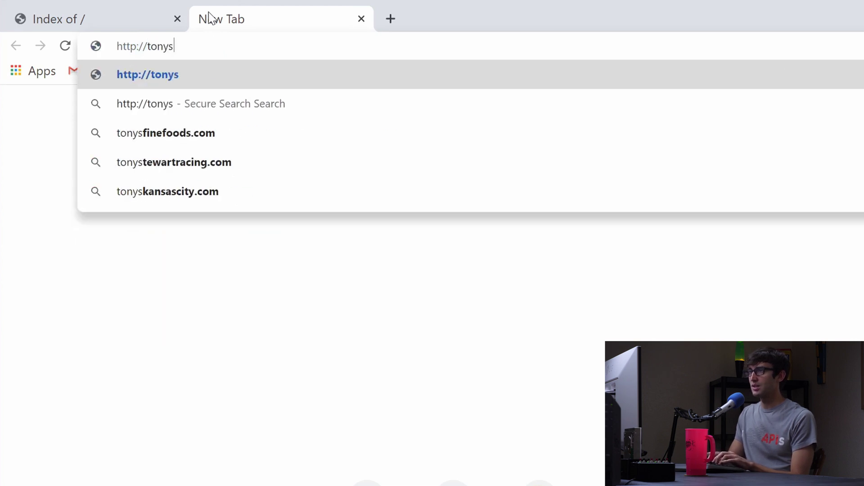
text(files)
key(Return)
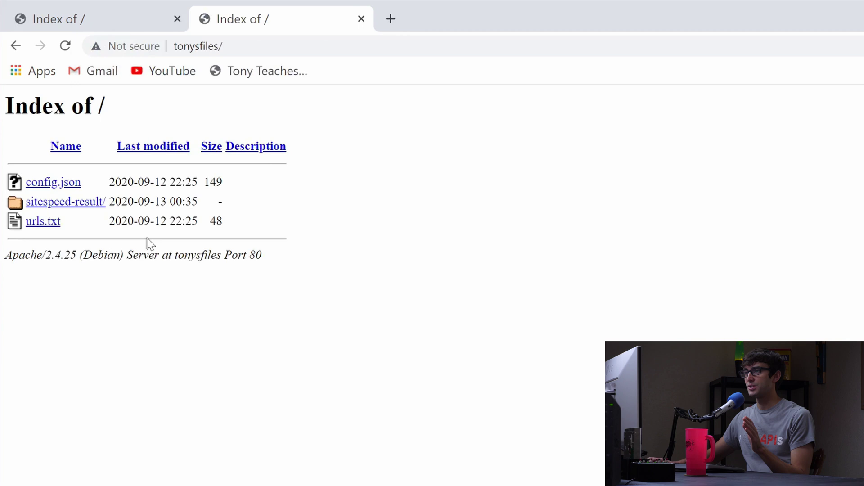
click(36, 25)
click(227, 19)
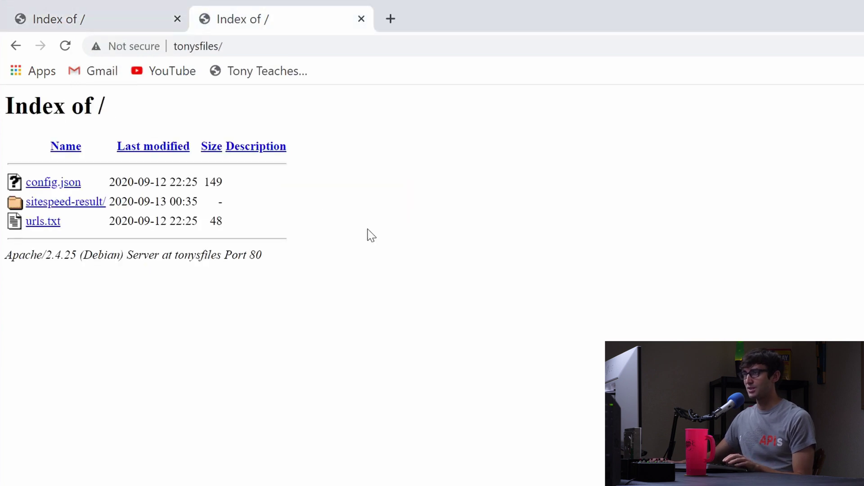
key(ctrl+plus)
key(ctrl+plus)
key(ctrl+plus)
key(ctrl+plus)
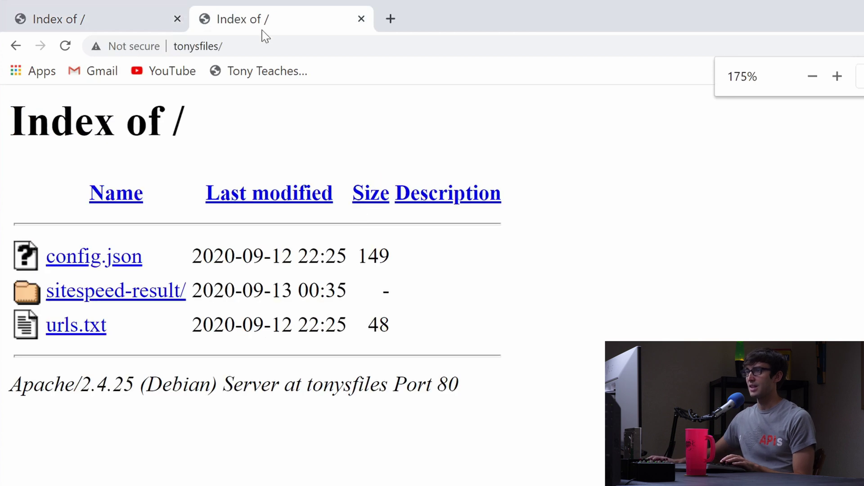
Load 'tonysfiles/' without the http prefix in another new tab
click(391, 18)
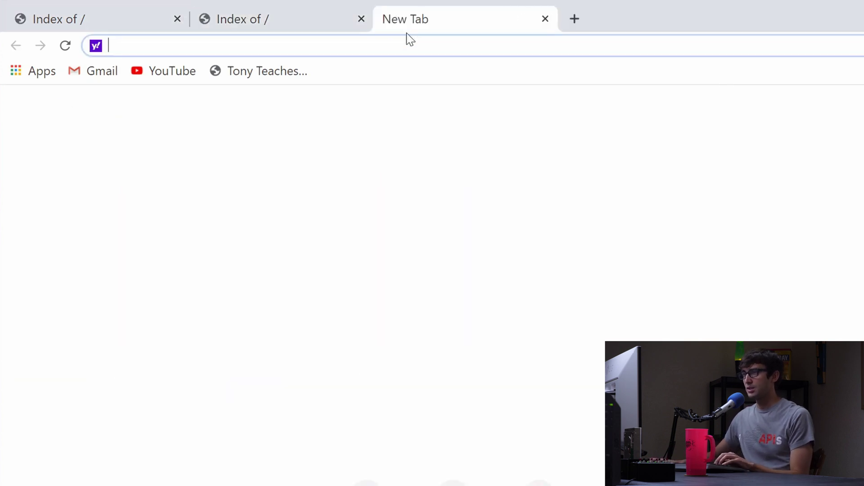
text(tonysf)
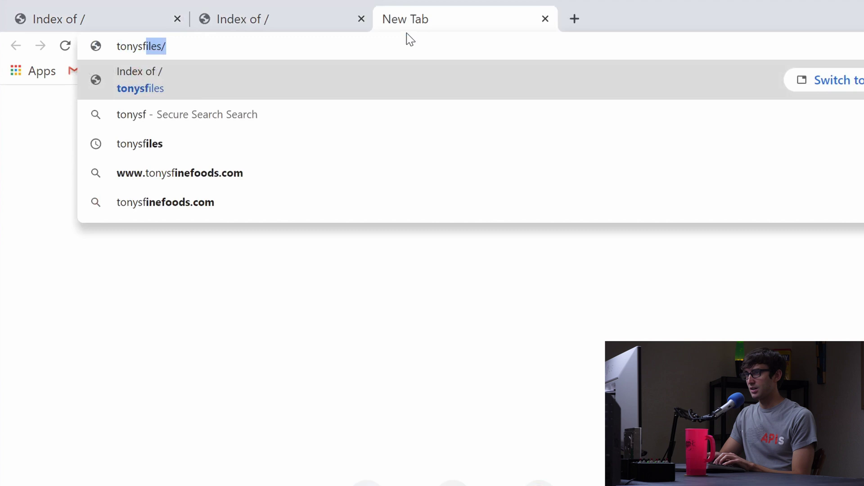
text(iles/)
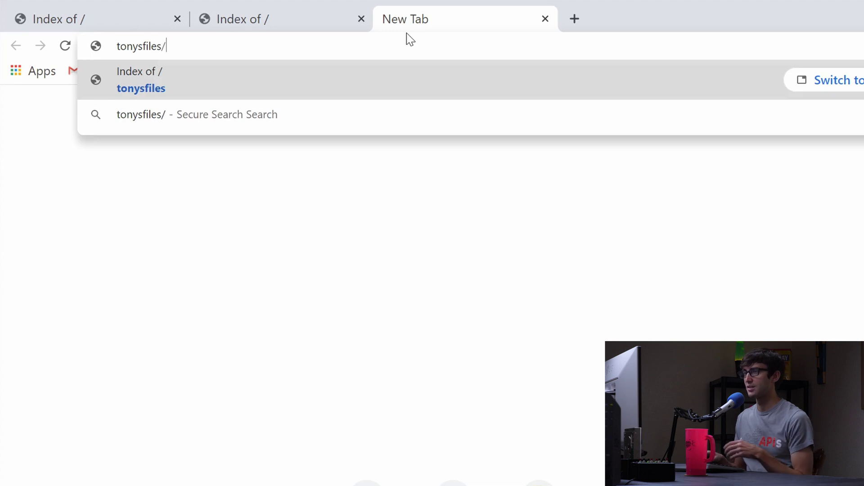
key(Return)
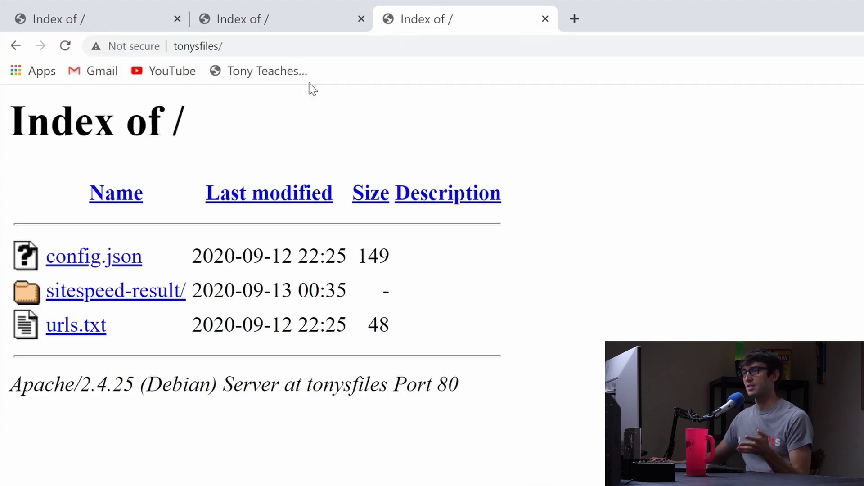